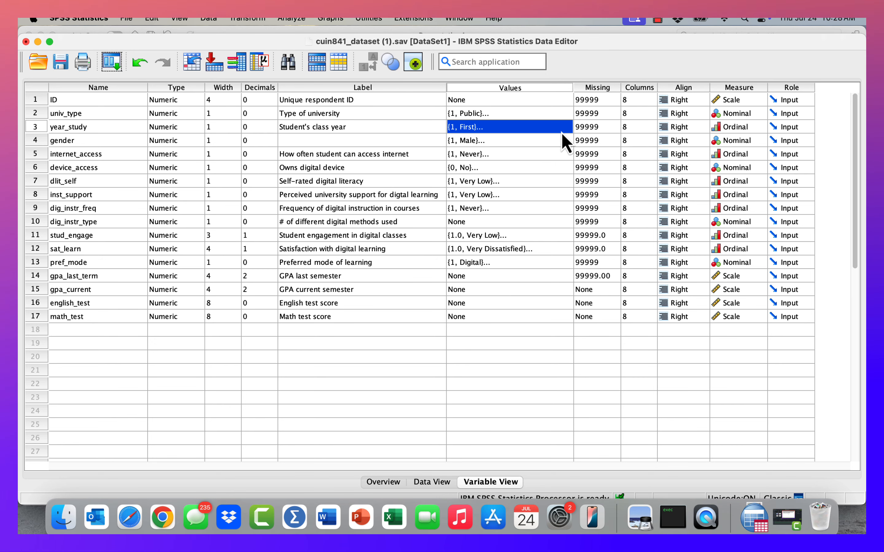
Step: Check the value labels defined for the year_study variable and highlight the gpa_last_term variable
click(564, 131)
click(565, 128)
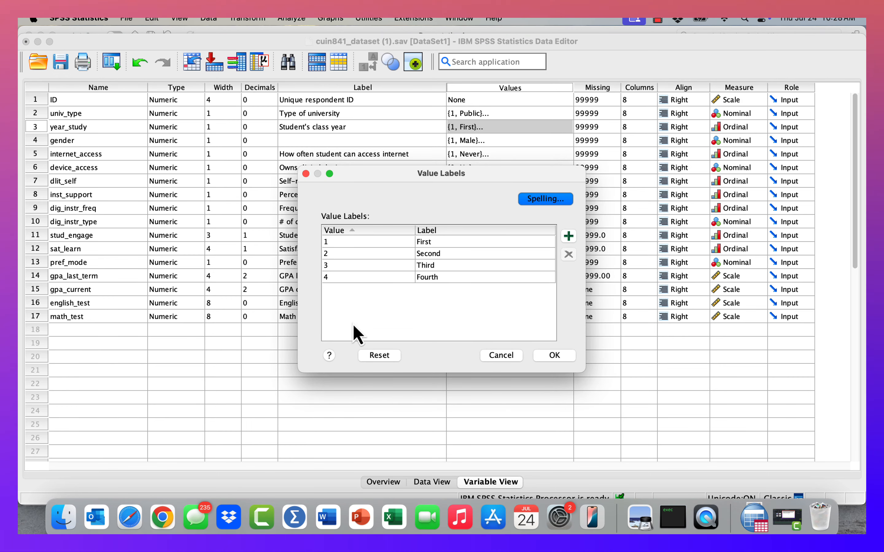
click(558, 356)
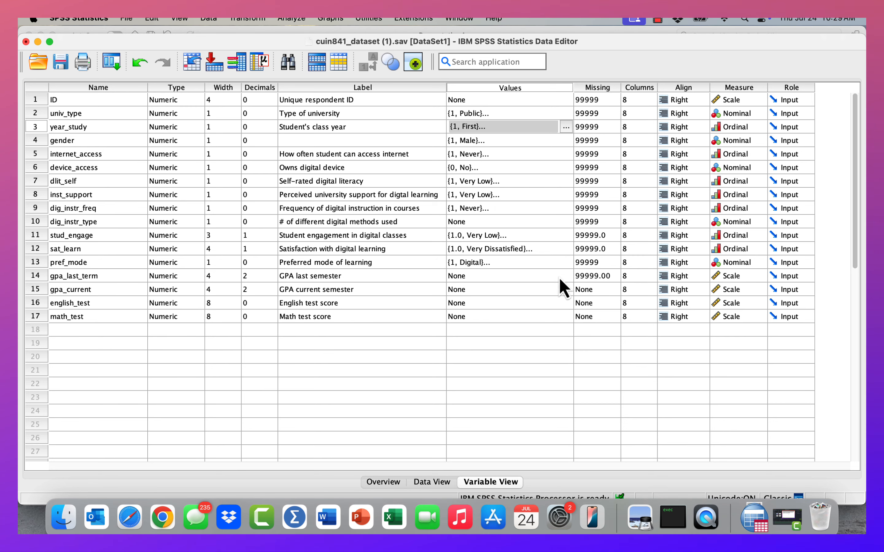
click(43, 276)
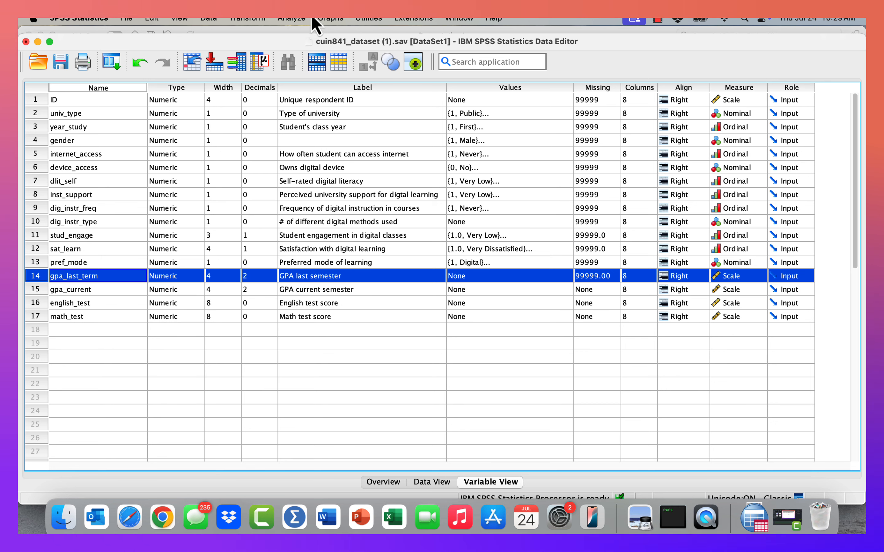
Step: Start a One-Way ANOVA with Student's class year [year_study] as the factor
click(290, 19)
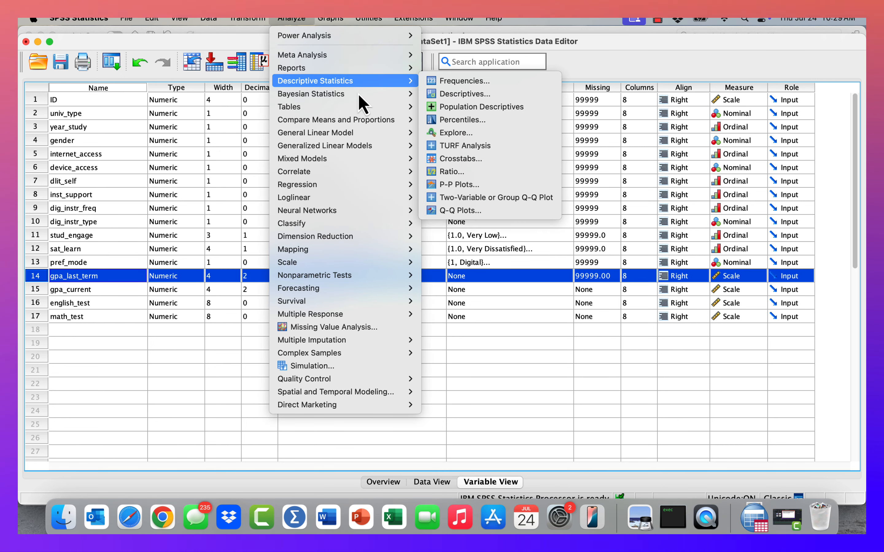
mouse_move(357, 123)
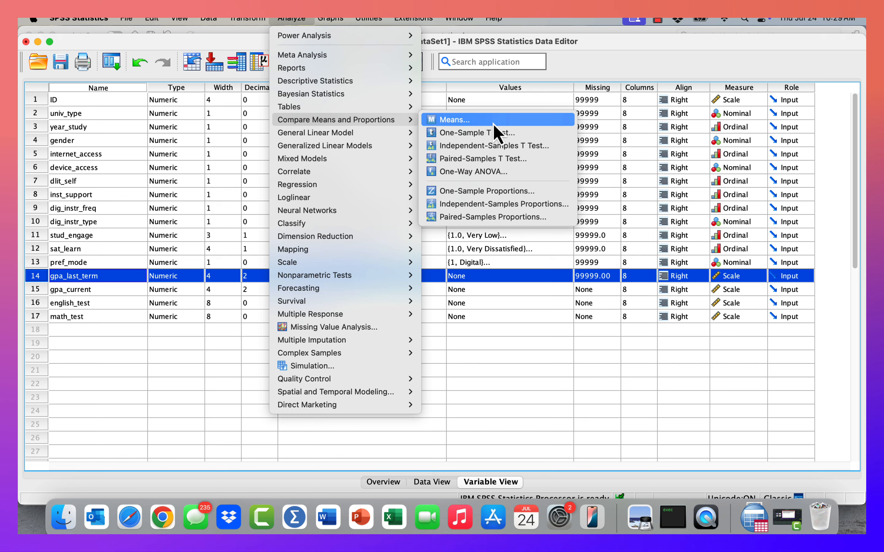
click(486, 174)
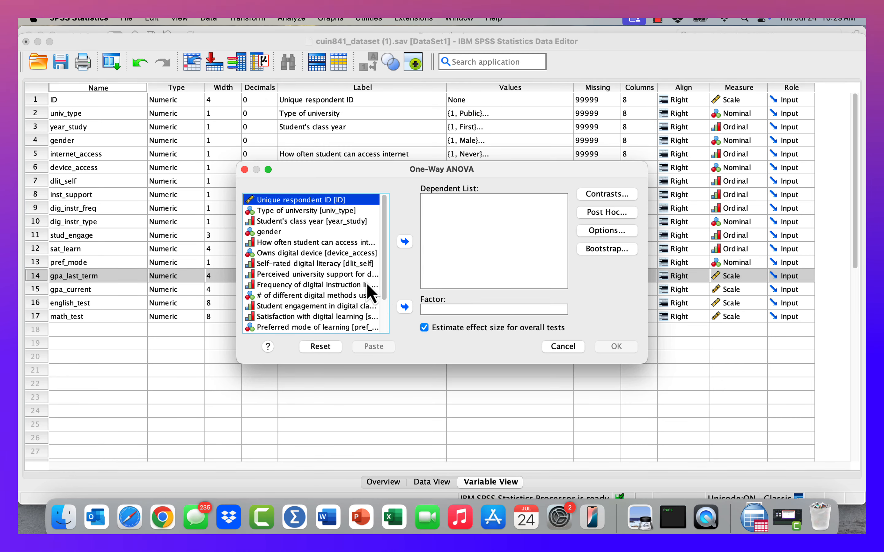
click(326, 224)
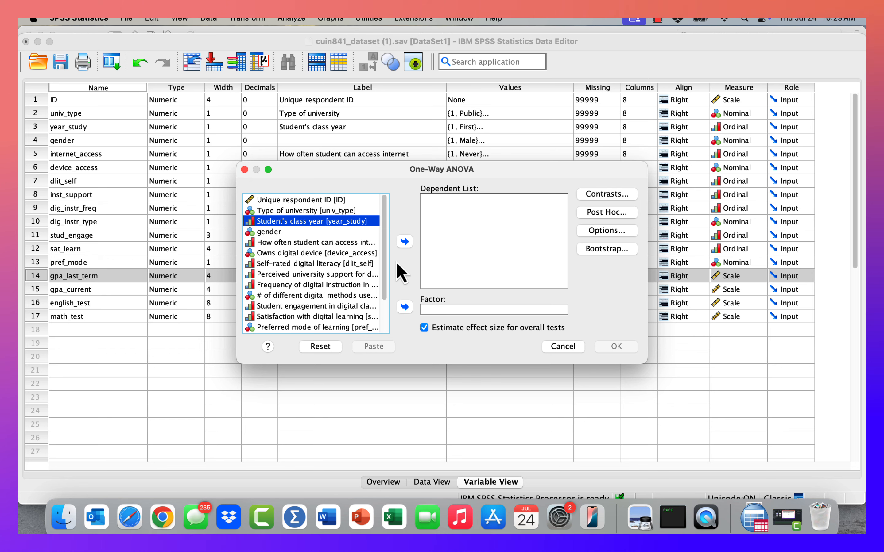
click(405, 308)
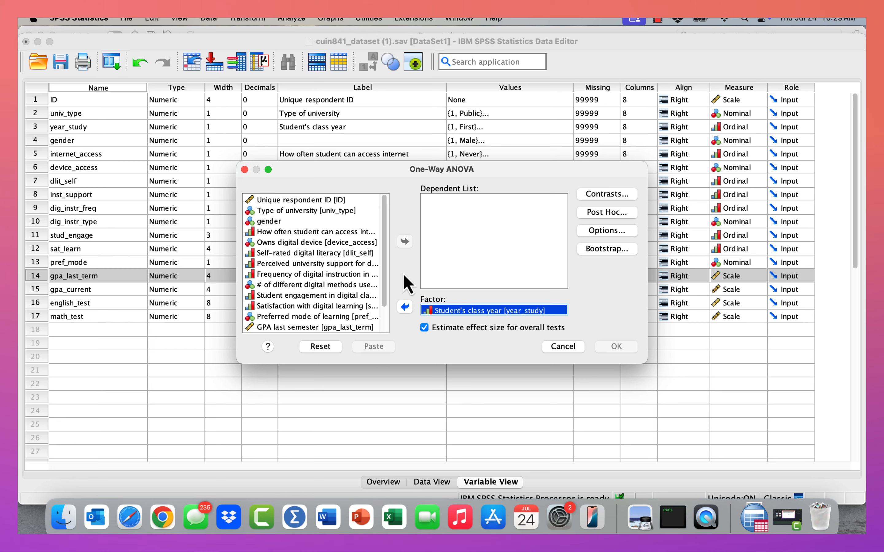
Step: Add GPA last semester [gpa_last_term] as the dependent variable of the One-Way ANOVA
drag(384, 260, 386, 304)
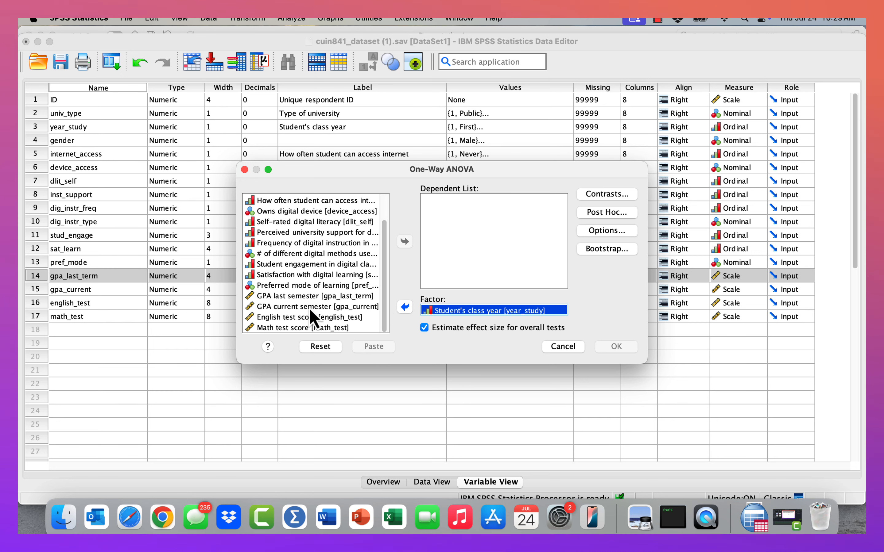
click(303, 296)
click(403, 242)
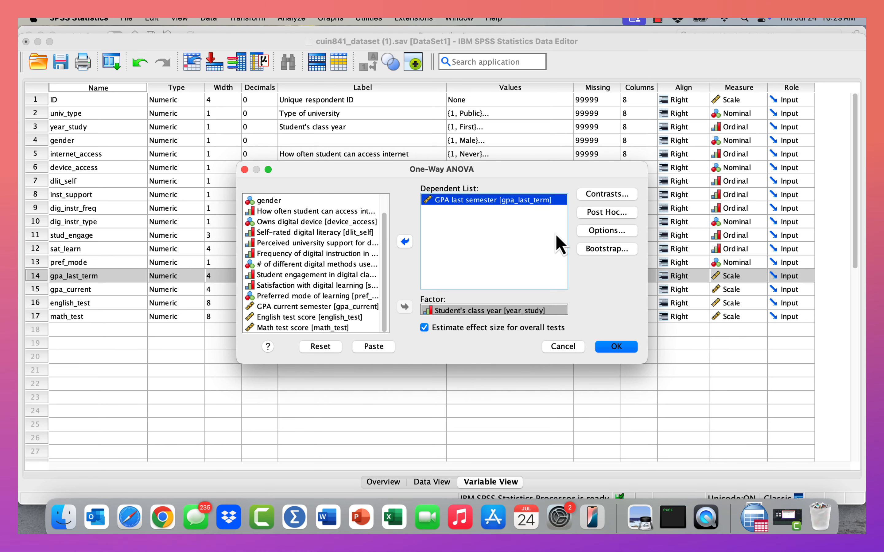
Step: Enable the Descriptive statistics and the Homogeneity of variance test in the ANOVA options
click(589, 236)
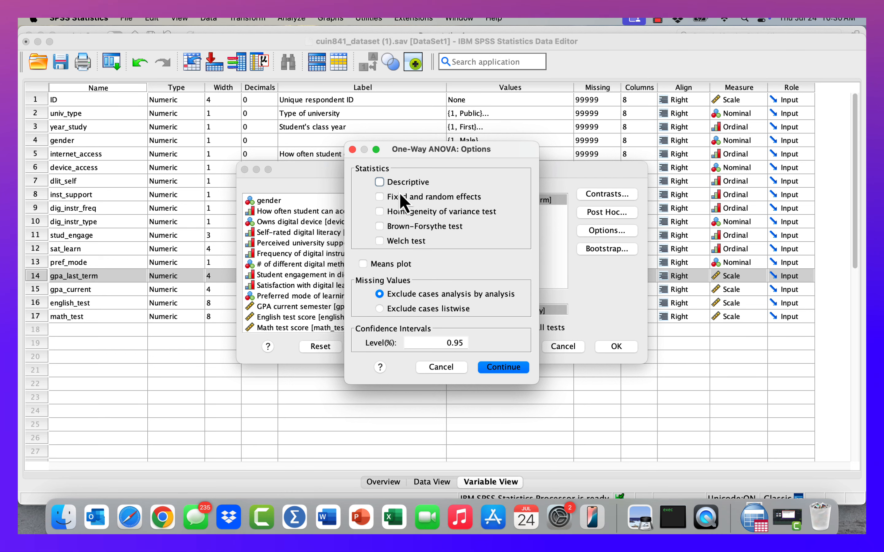
click(380, 182)
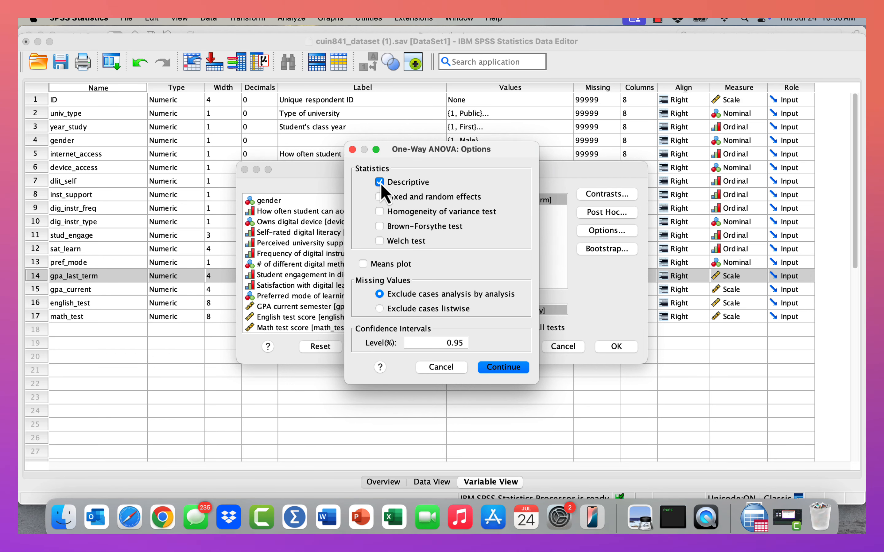
click(386, 217)
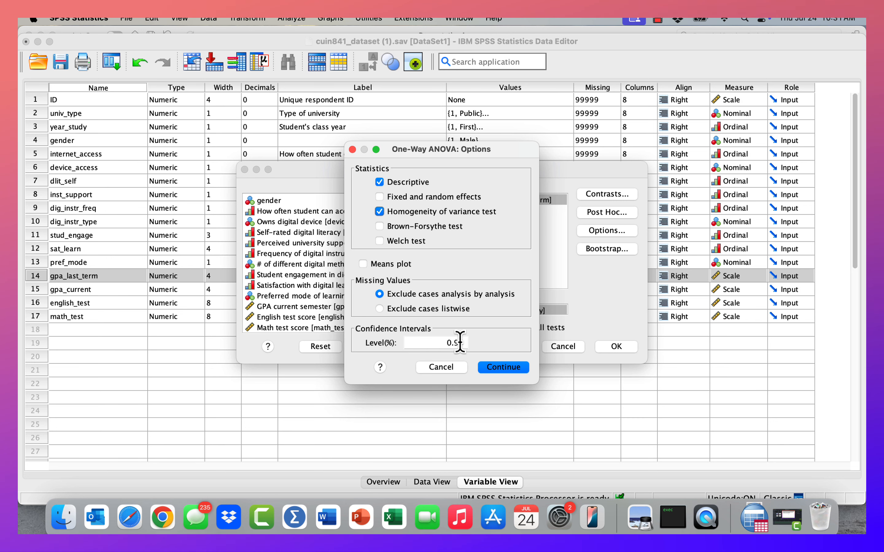
click(502, 367)
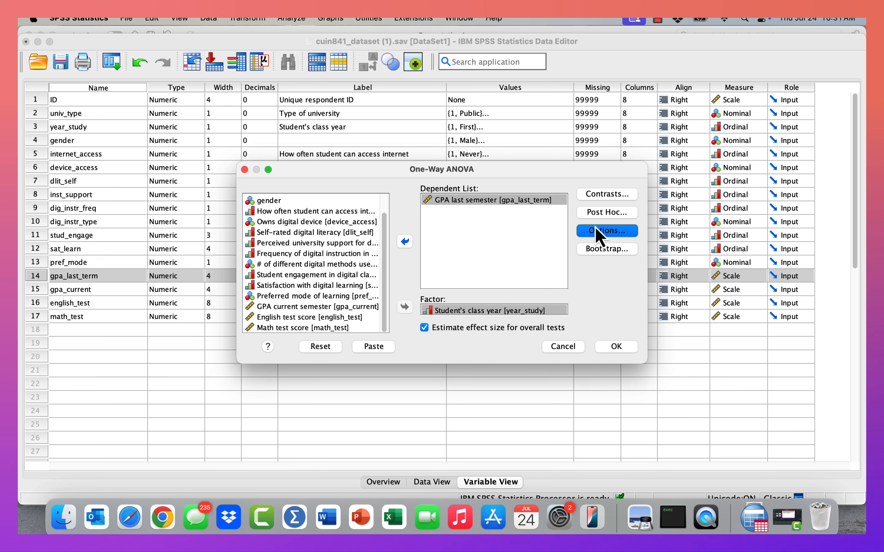
Step: Choose Tukey as the post hoc test under equal variances assumed and run the One-Way ANOVA
click(599, 214)
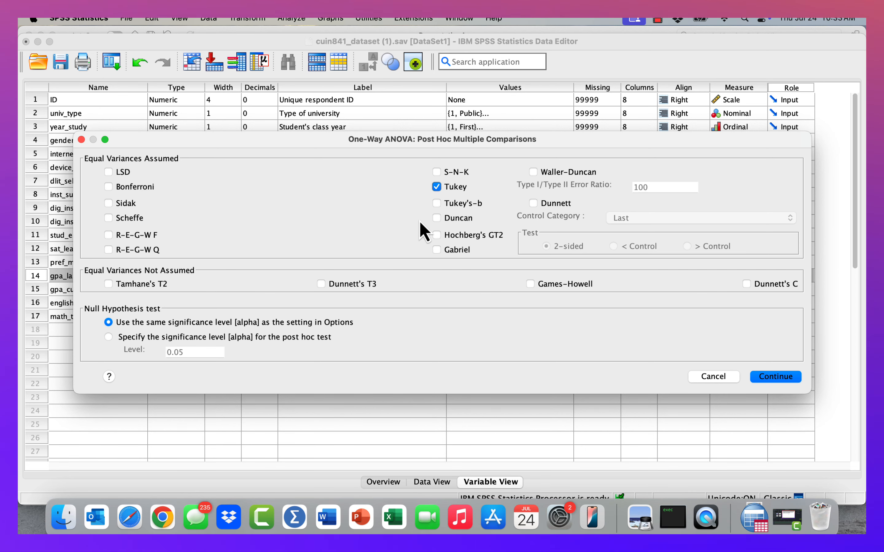
click(775, 378)
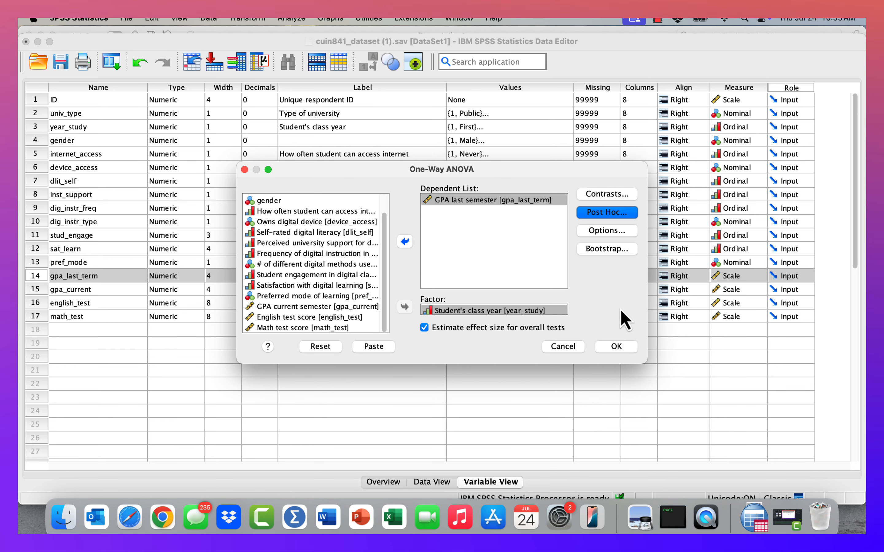
click(617, 347)
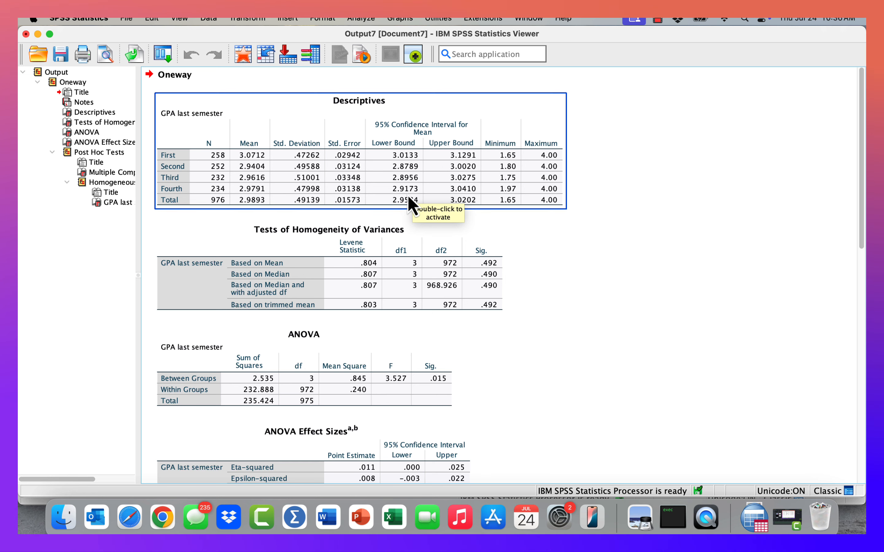
Step: Review the Descriptives and Tests of Homogeneity of Variances tables in the ANOVA output
click(665, 163)
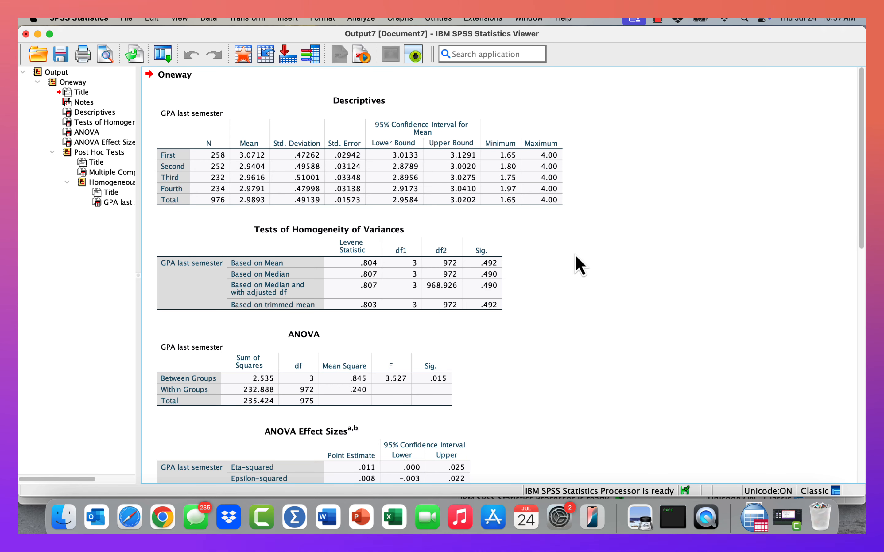
click(446, 268)
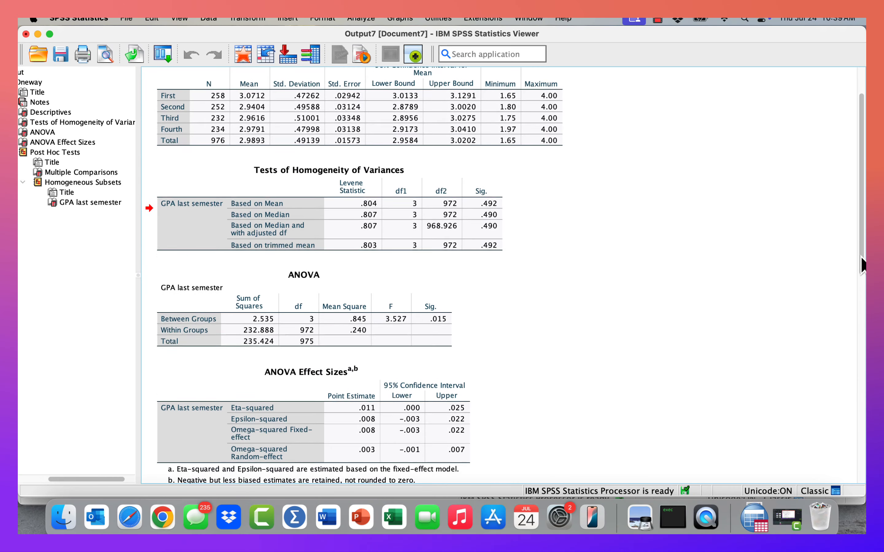
scroll(857, 311, down, 5)
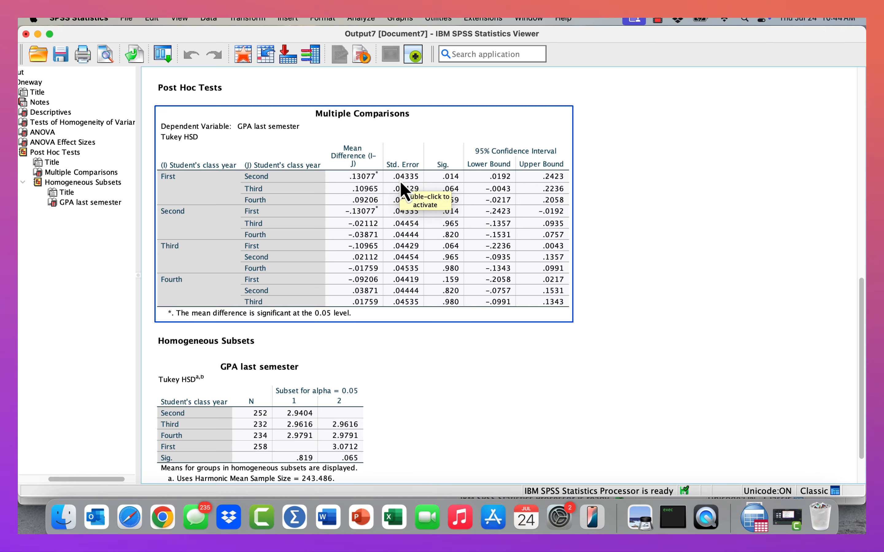
Step: Examine the Tukey HSD Multiple Comparisons table and the Homogeneous Subsets table for GPA last semester
click(658, 230)
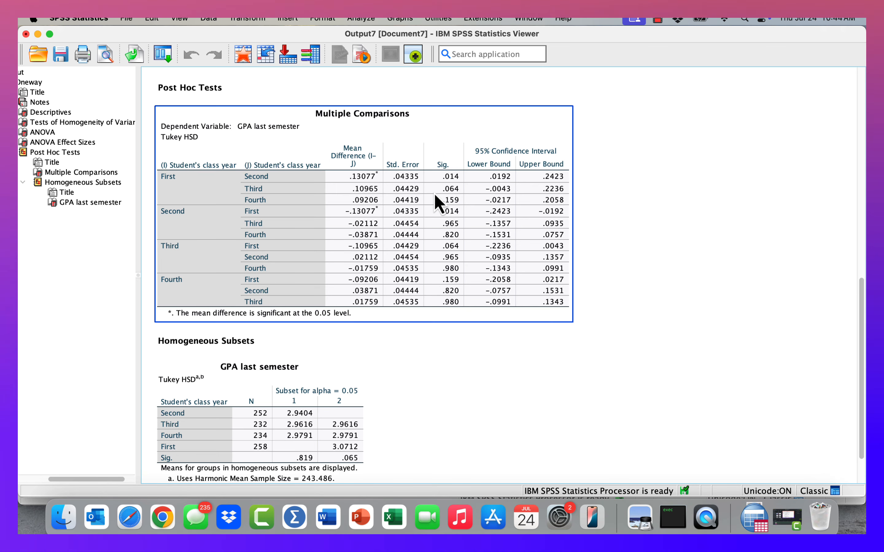
click(361, 183)
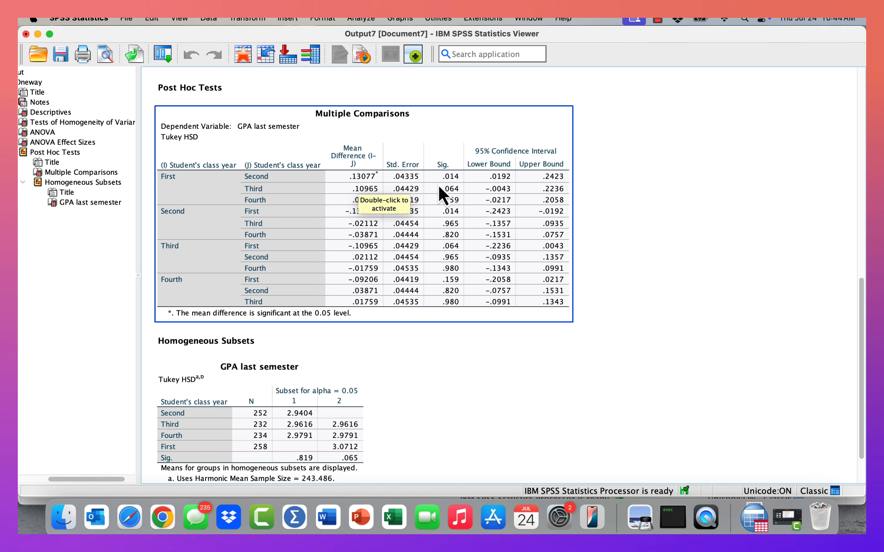
click(646, 230)
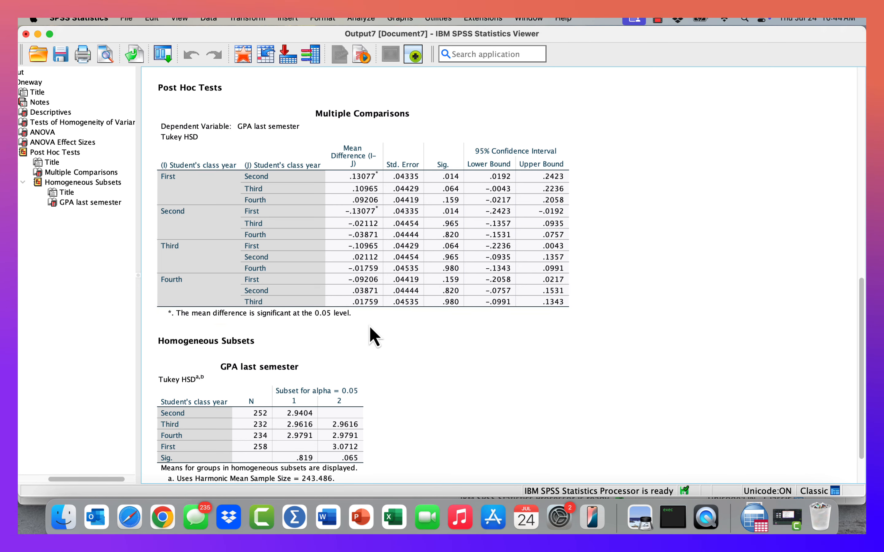
click(339, 318)
click(675, 336)
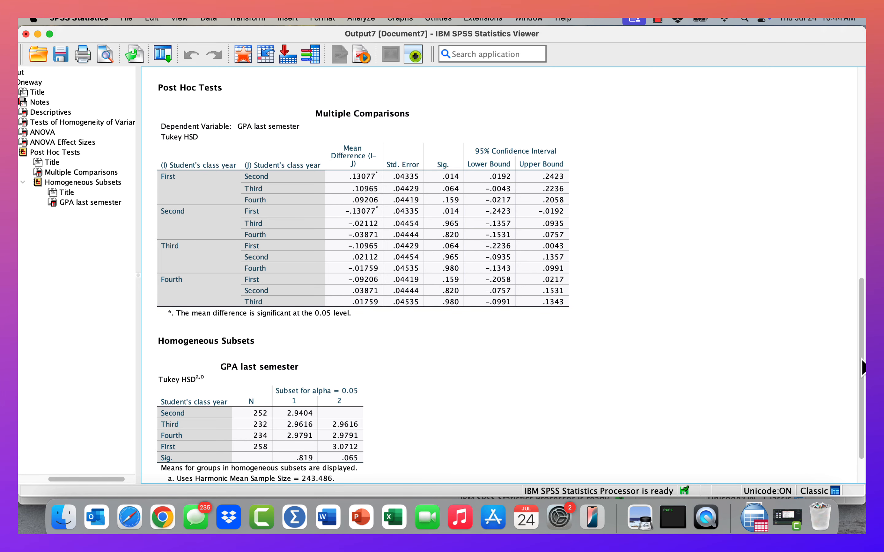
scroll(862, 365, down, 2)
scroll(857, 373, up, 3)
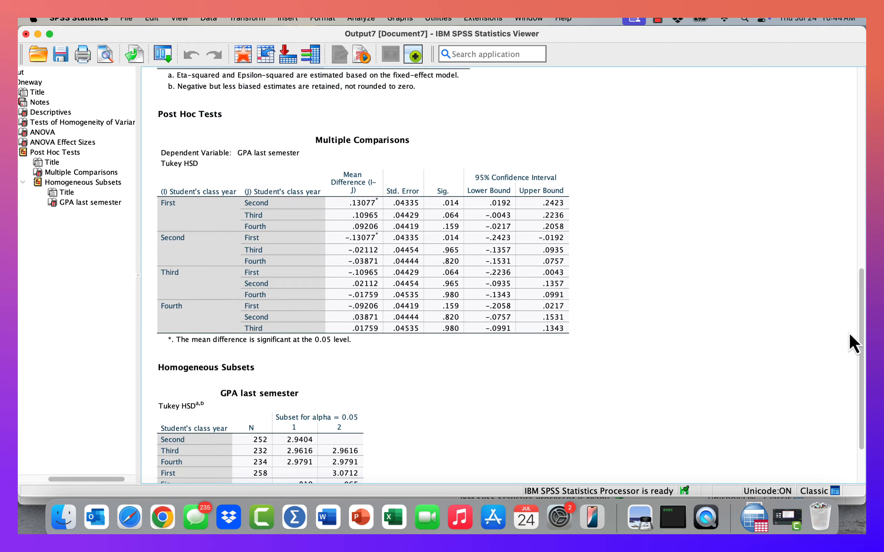
scroll(844, 314, up, 3)
click(470, 218)
click(683, 252)
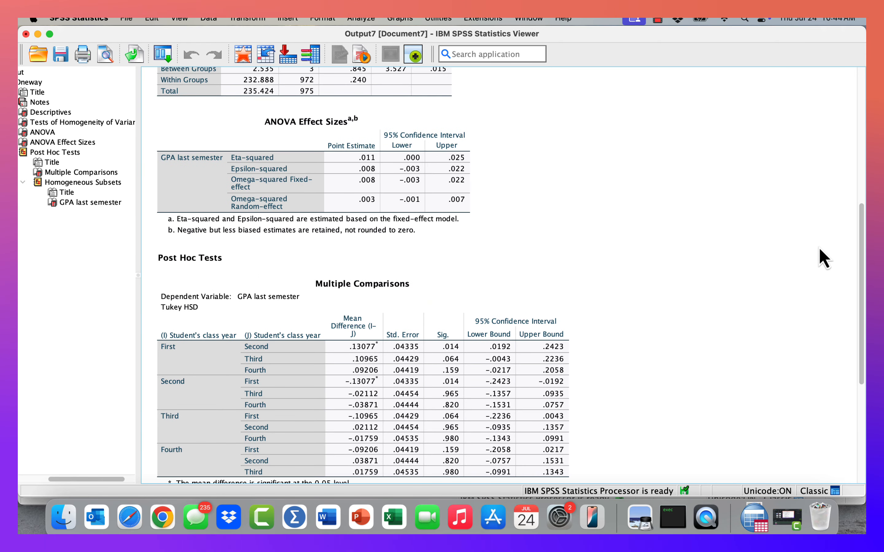
scroll(862, 277, down, 5)
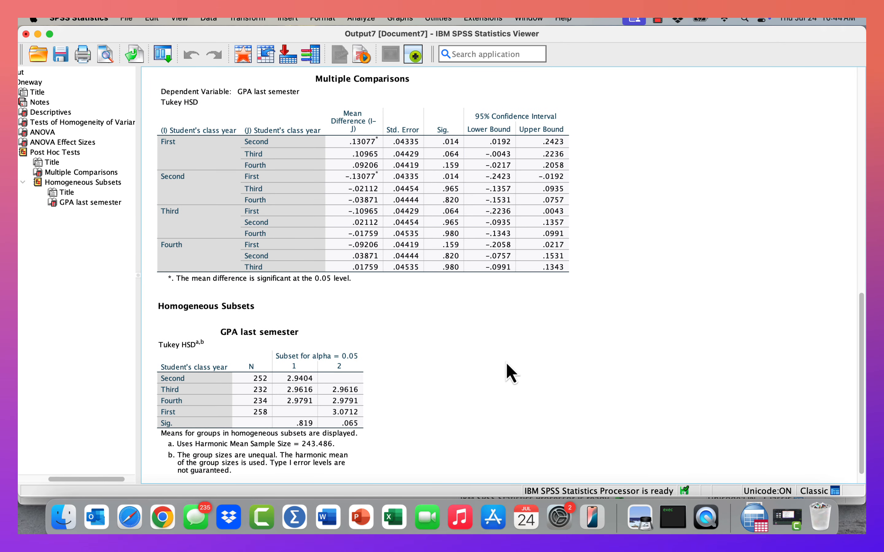
click(349, 309)
click(412, 189)
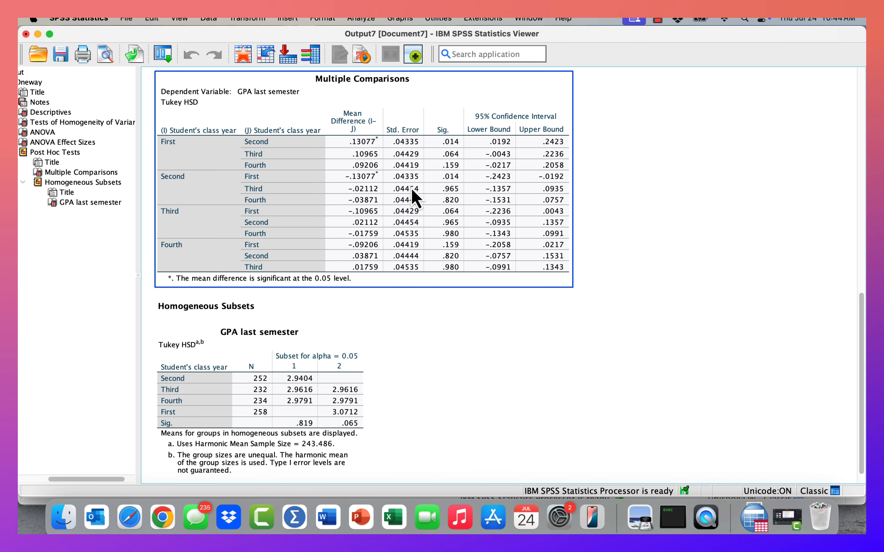
click(843, 264)
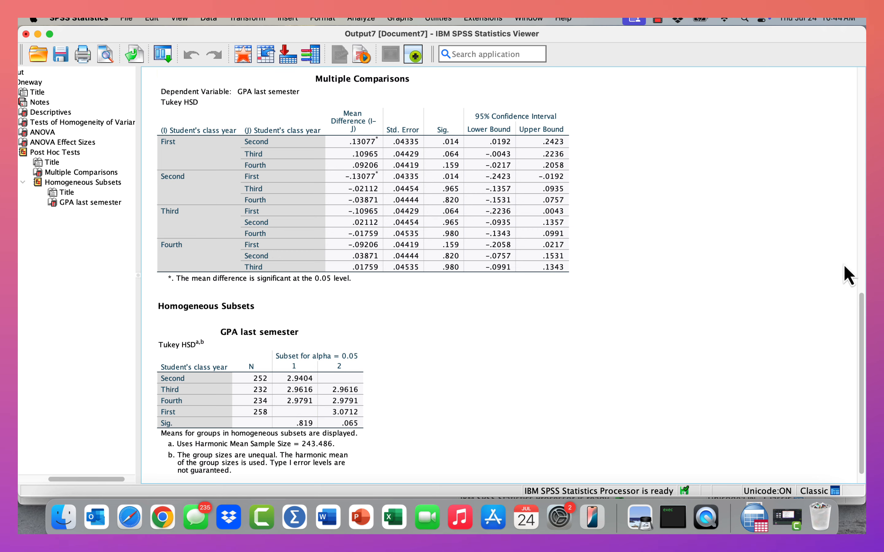
Step: Review the homogeneity of variances, ANOVA and ANOVA Effect Sizes tables for GPA last semester
drag(861, 316, 828, 148)
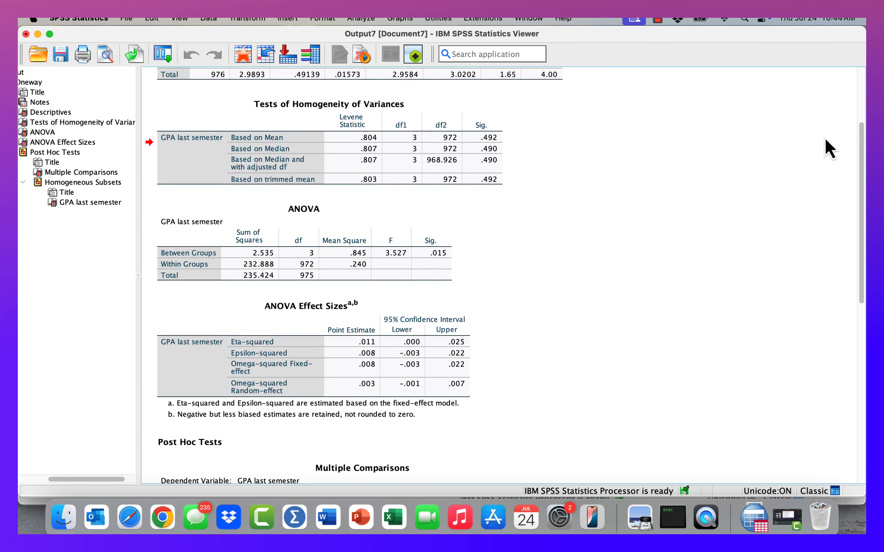
click(461, 148)
click(364, 280)
click(364, 340)
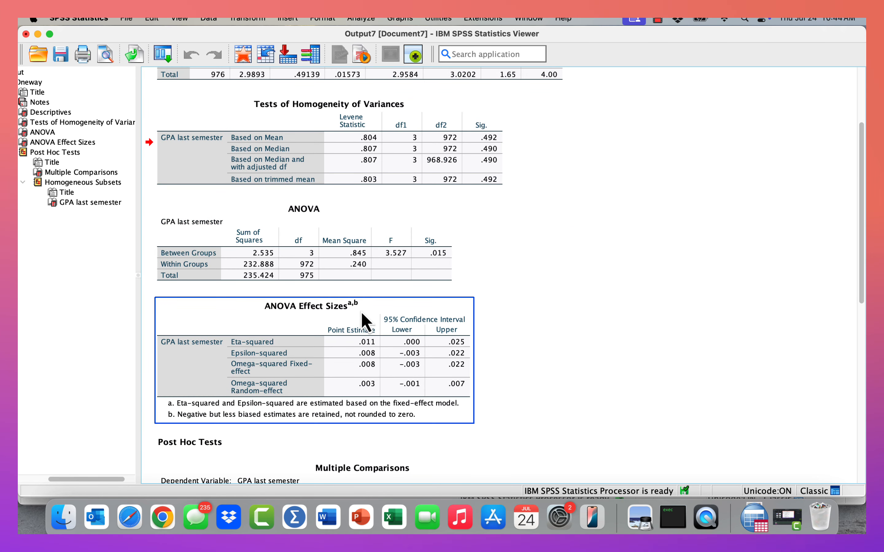
click(409, 248)
click(409, 157)
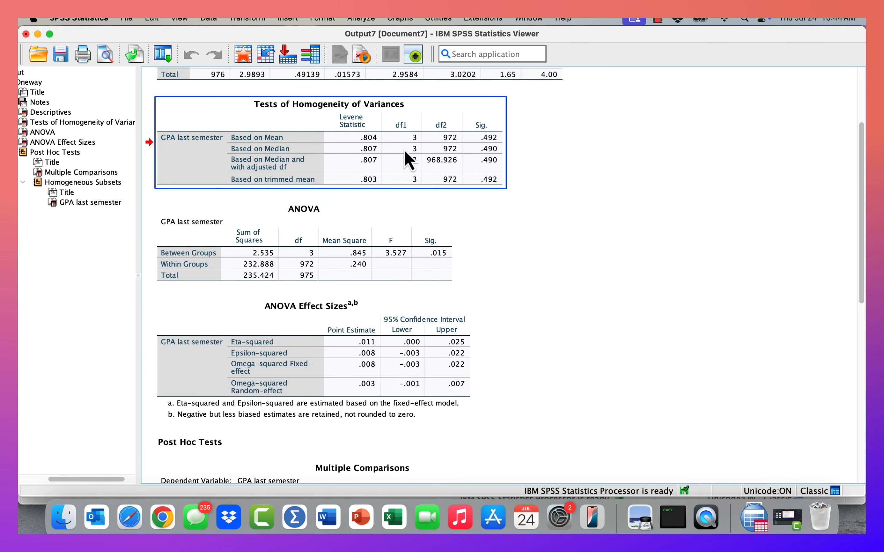
click(357, 208)
click(355, 325)
click(373, 275)
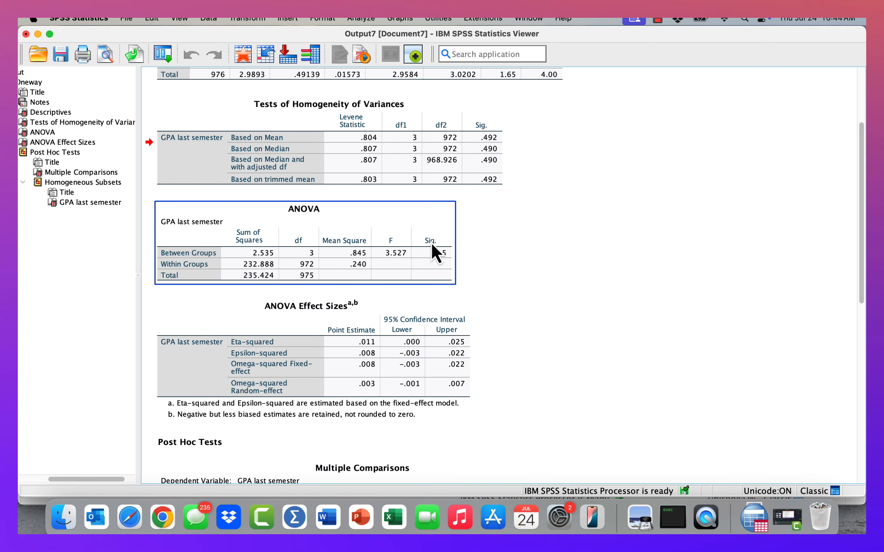
Step: Compare the class-year group means in the Descriptives table with the post hoc Multiple Comparisons results
click(849, 228)
scroll(856, 278, down, 5)
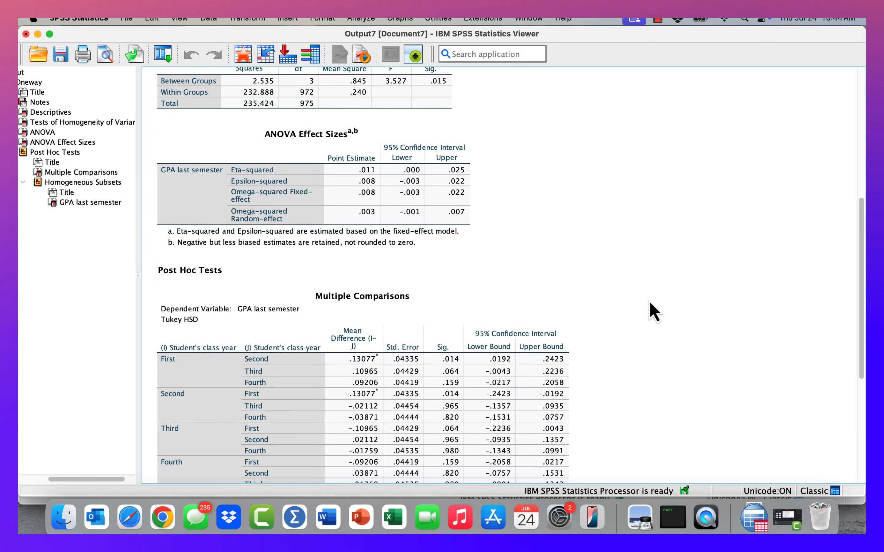
click(486, 360)
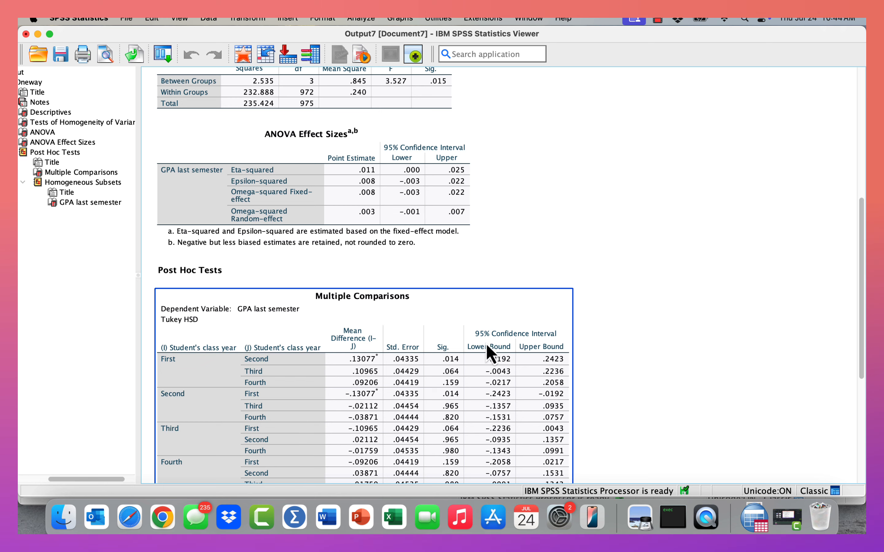
click(853, 339)
scroll(860, 316, up, 8)
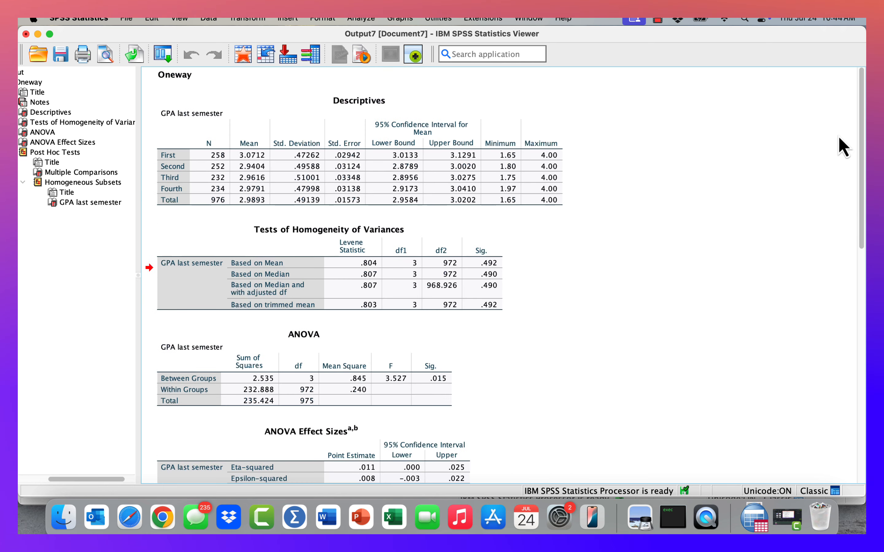
click(502, 175)
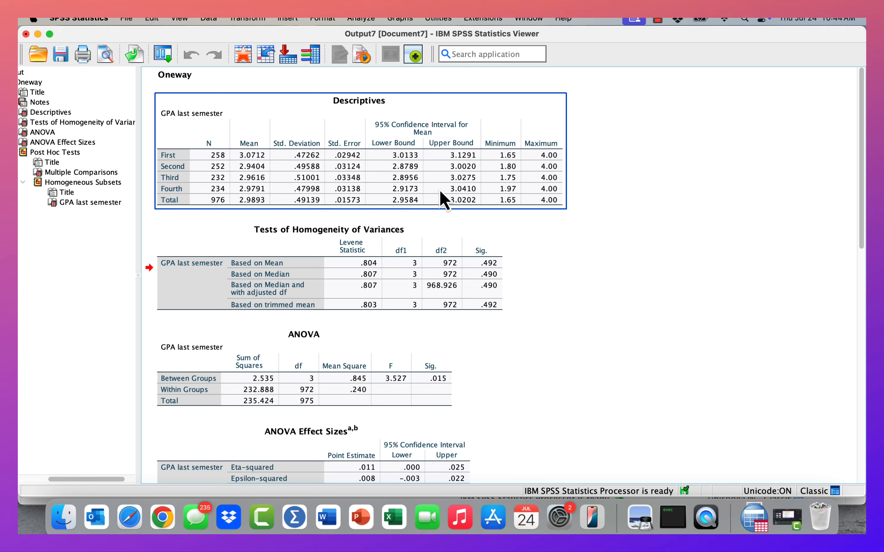
click(676, 192)
drag(864, 199, 838, 389)
click(567, 288)
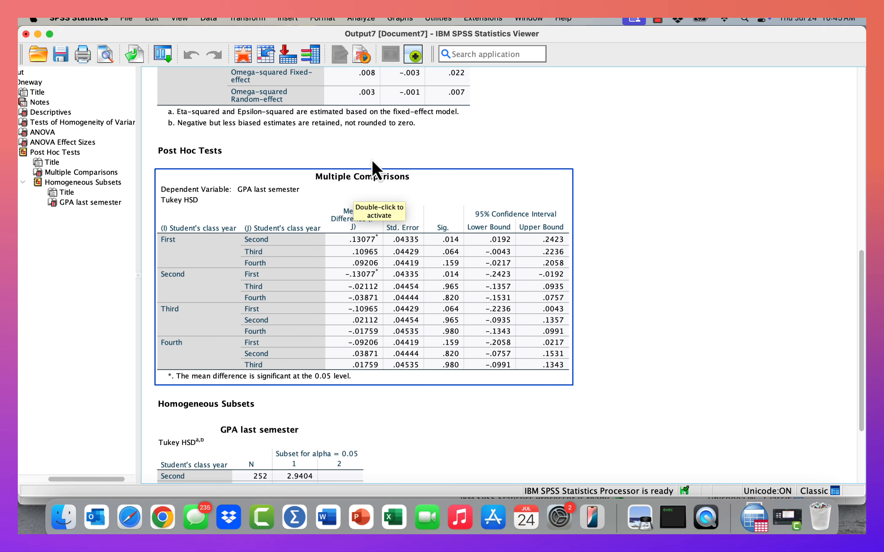
click(373, 118)
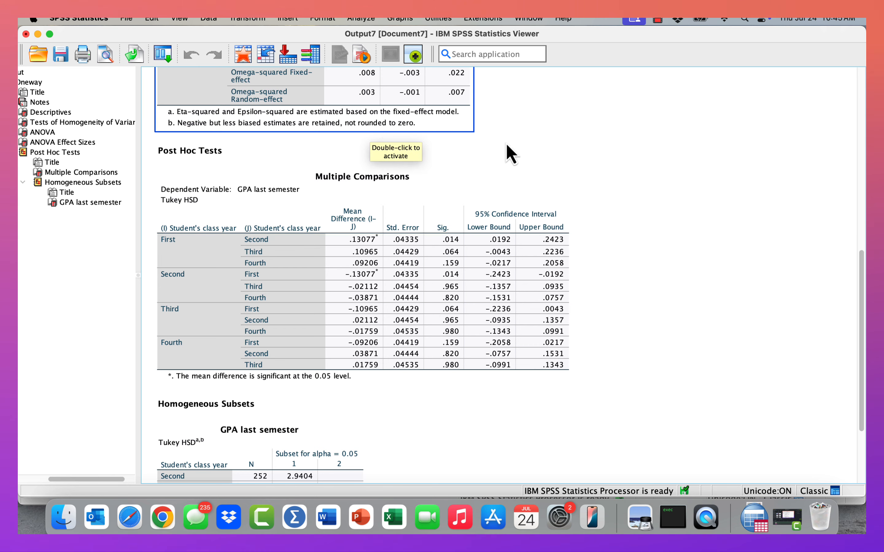
click(489, 258)
click(625, 120)
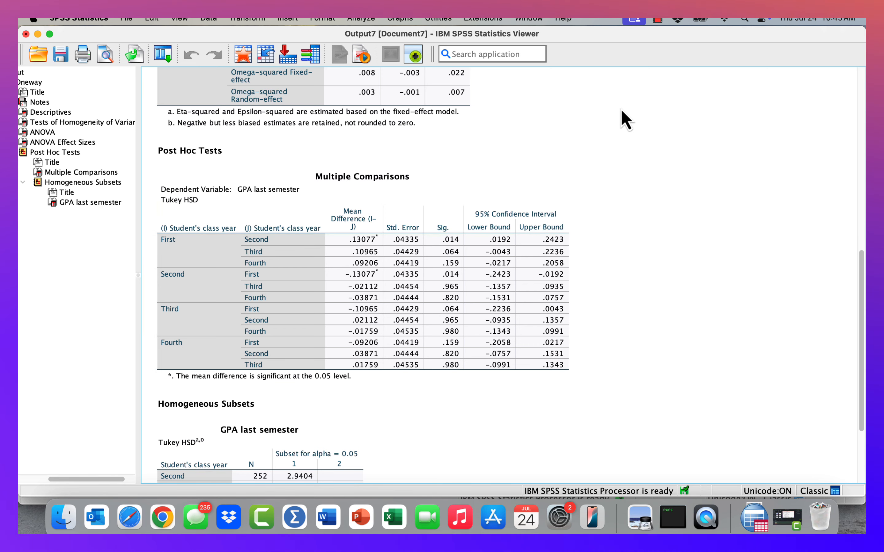